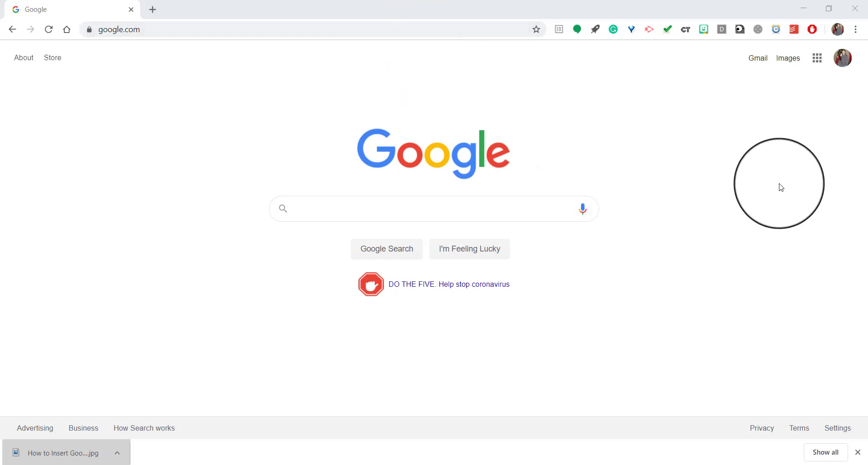
- Go to the Google Classroom site at classroom.google.com
left_click(196, 27)
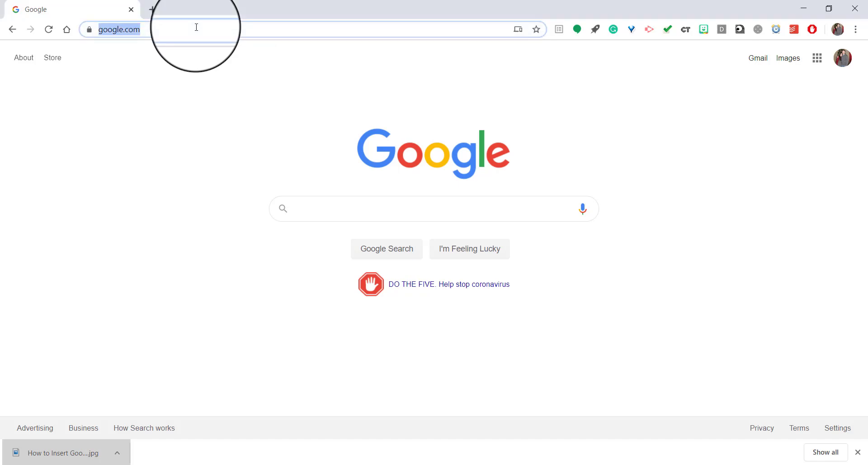
key("BackSpace")
type("clas")
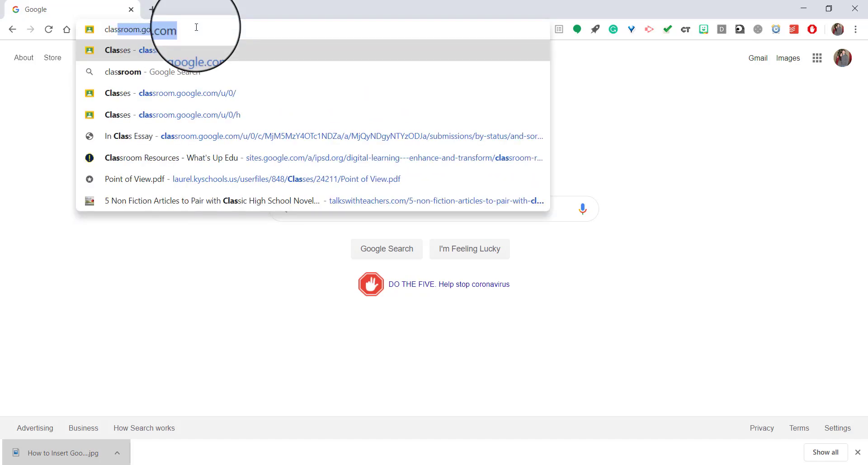
type("sroom.googl")
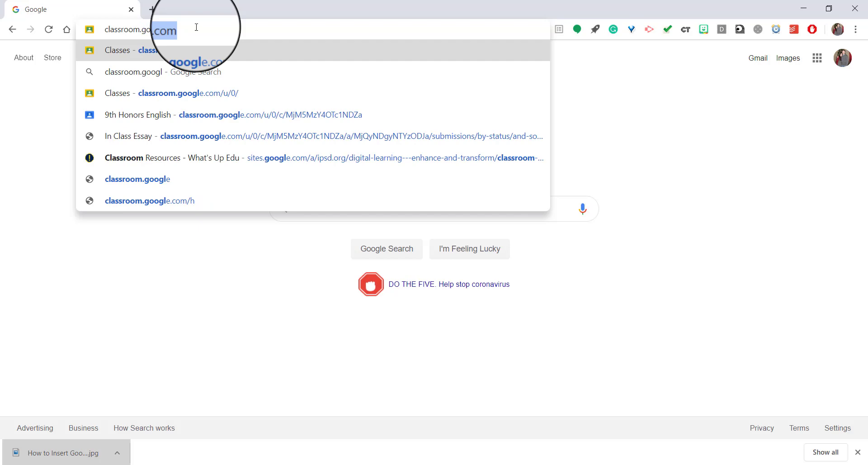
type("e.com")
key("Return")
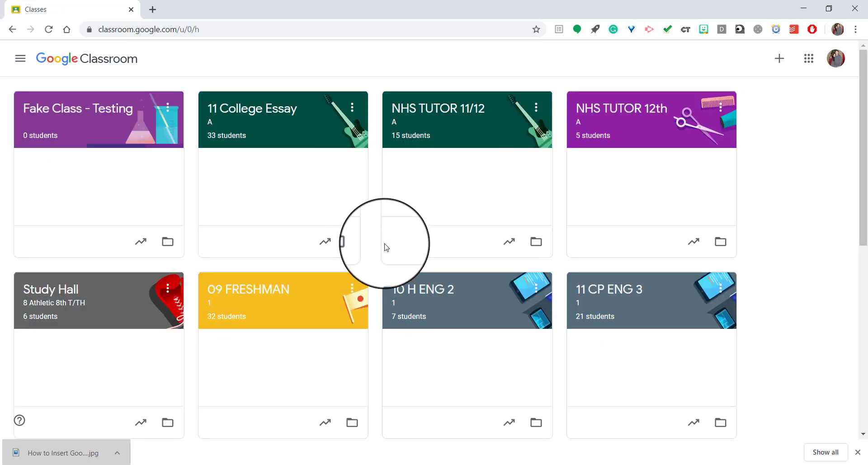
- Open the "Fake Class - Testing" class from the class overview
scroll(386, 246, "down", 8)
scroll(519, 290, "up", 8)
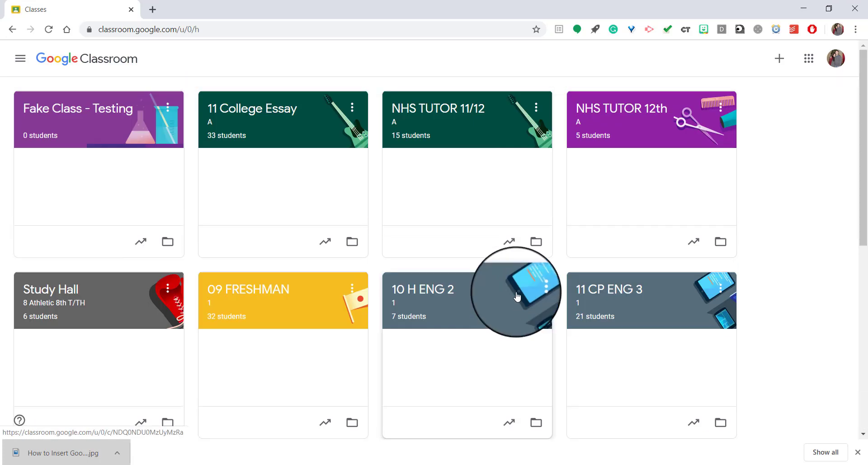
scroll(515, 294, "down", 8)
scroll(520, 291, "up", 8)
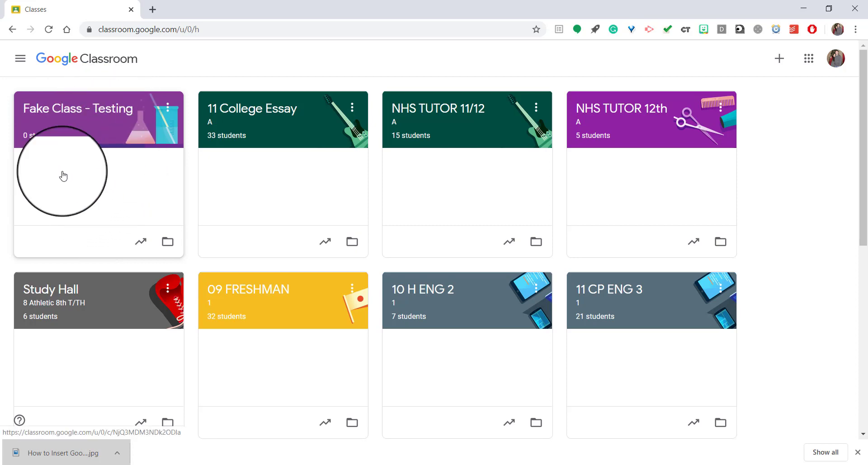
left_click(113, 136)
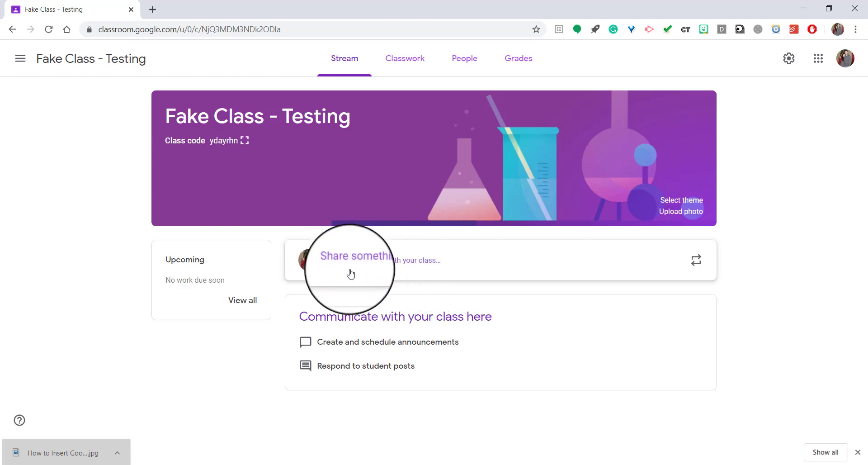
- Post the announcement "Welcome students. This is our virtual class!" to all students in the class stream
left_click(377, 261)
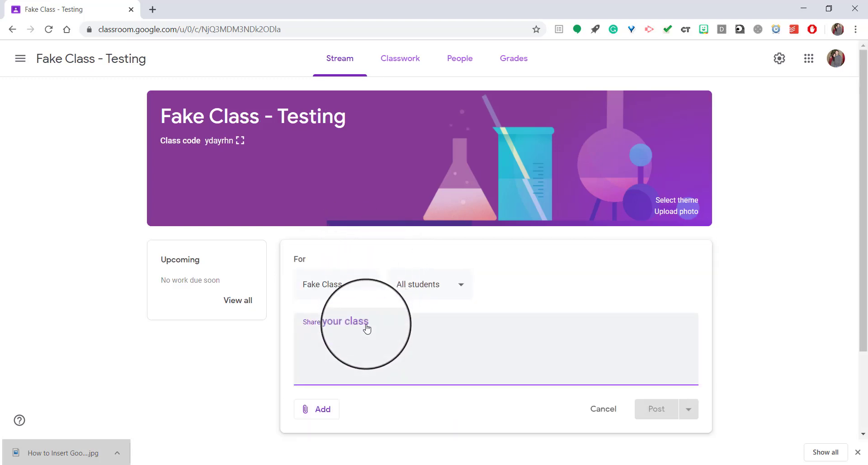
type("Welcome")
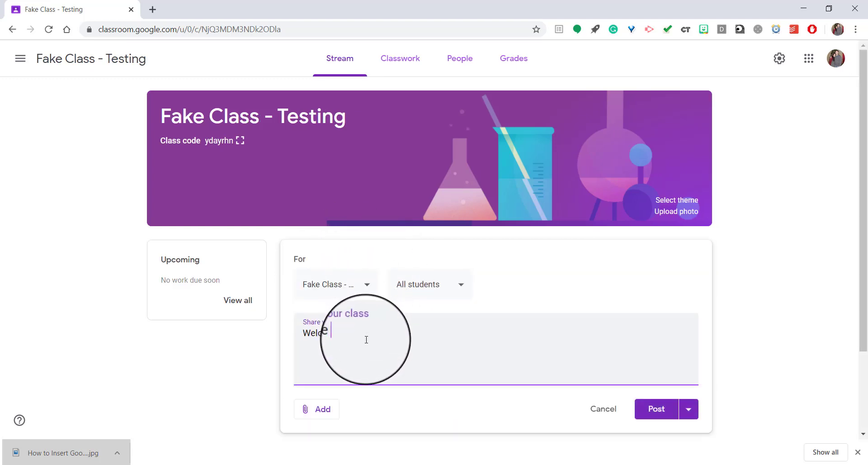
type(" students. This is our virtual class!")
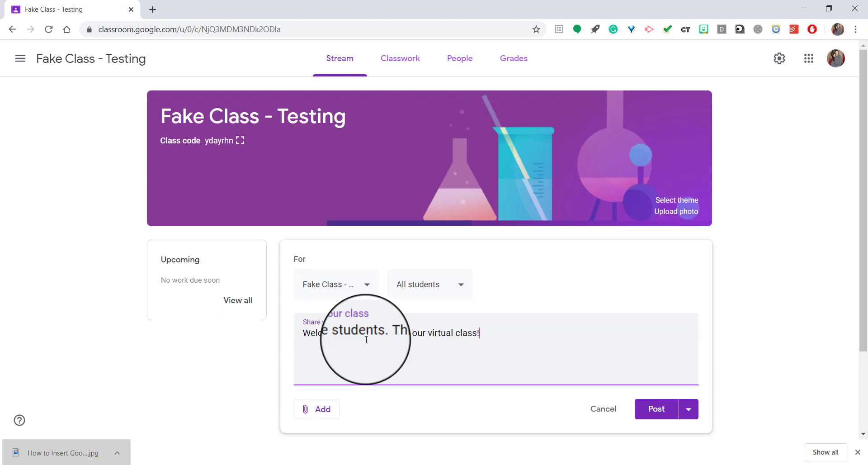
left_click(794, 323)
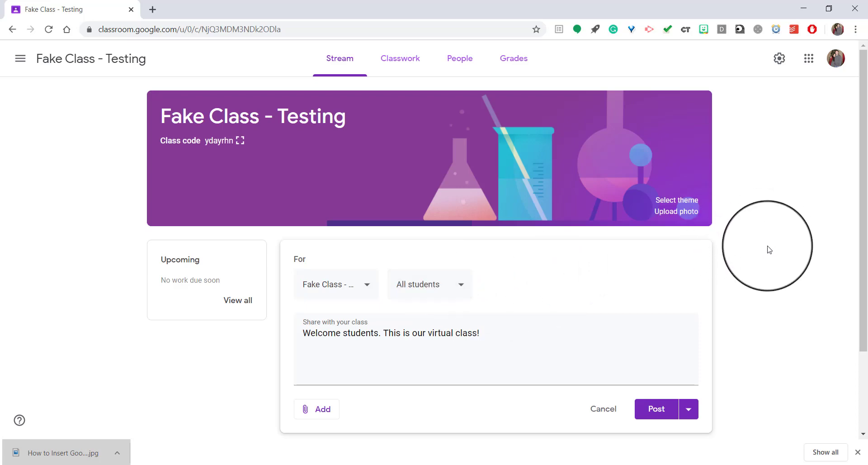
scroll(764, 248, "down", 3)
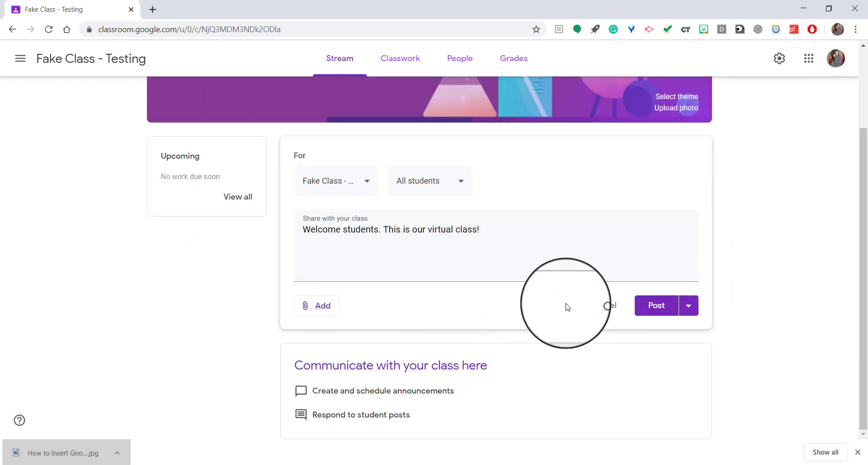
scroll(529, 300, "up", 1)
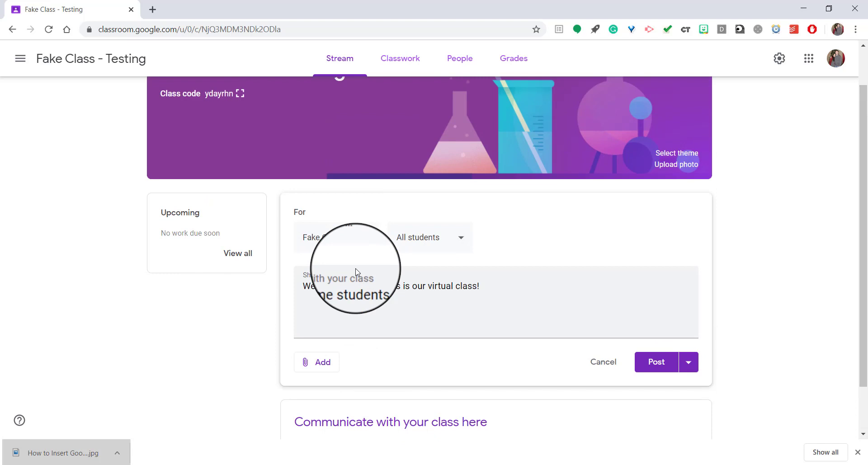
left_click(645, 370)
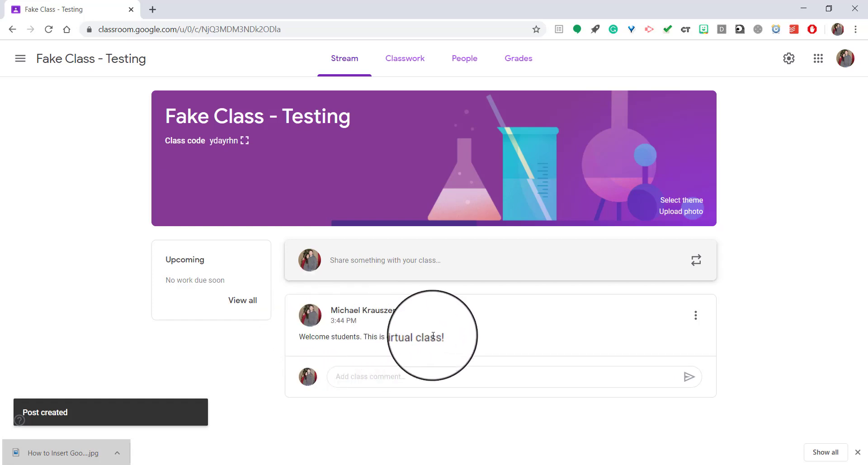
- Add the class comment "Additional comment" to the welcome announcement
left_click(378, 377)
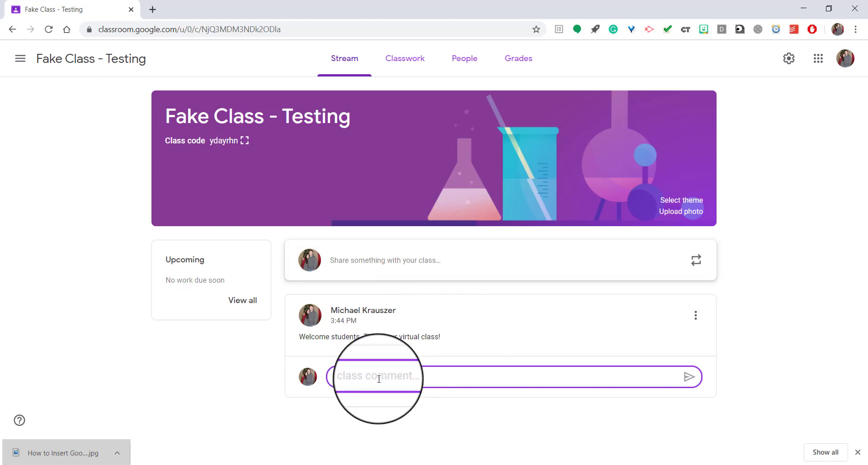
type("Additional comme")
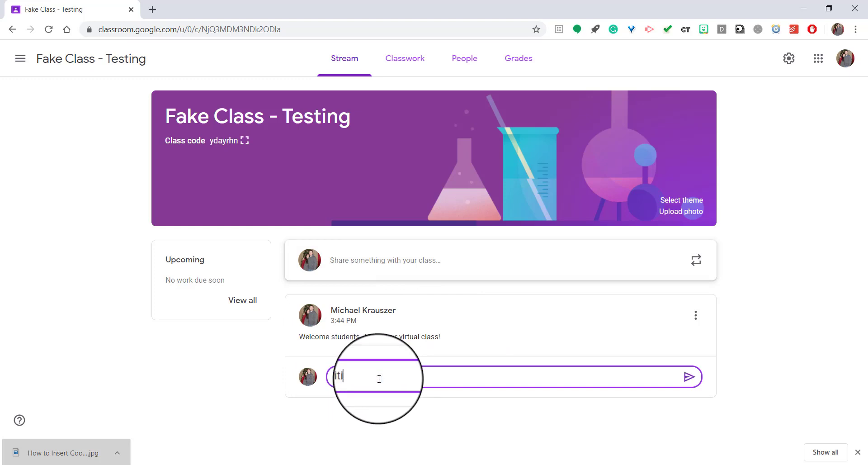
type("nt")
key("Return")
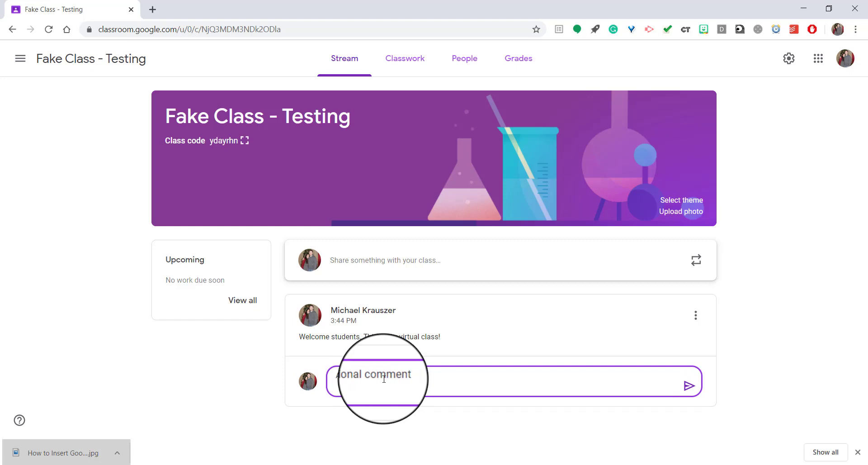
left_click(689, 387)
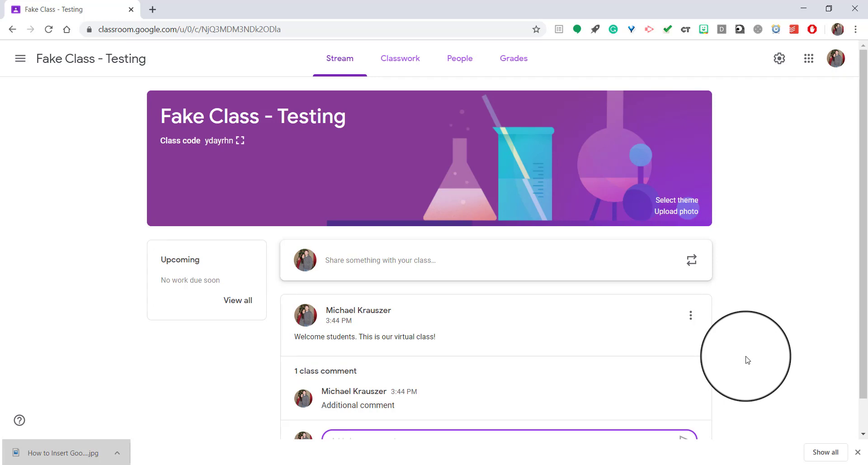
- Start a new stream announcement for all students with the text "Please view this video!"
scroll(740, 356, "down", 1)
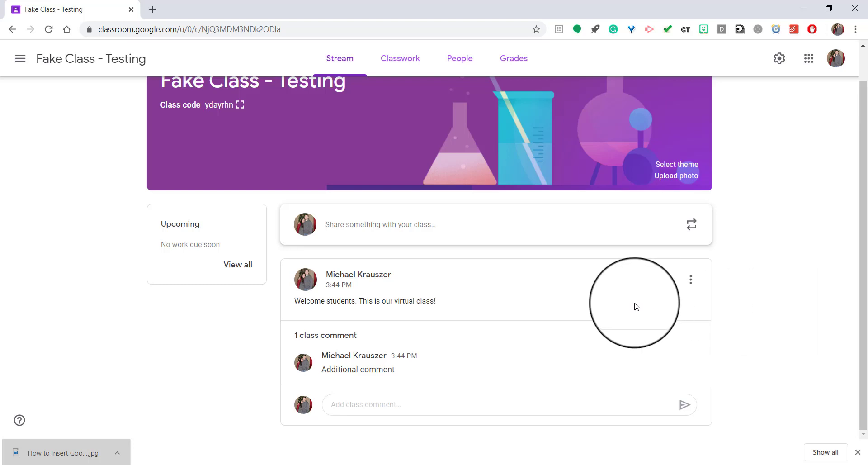
left_click(383, 232)
left_click(379, 326)
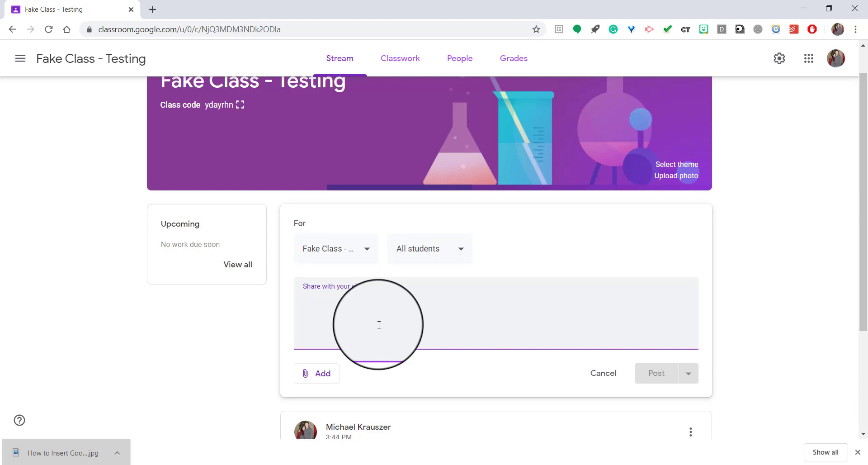
type("Please")
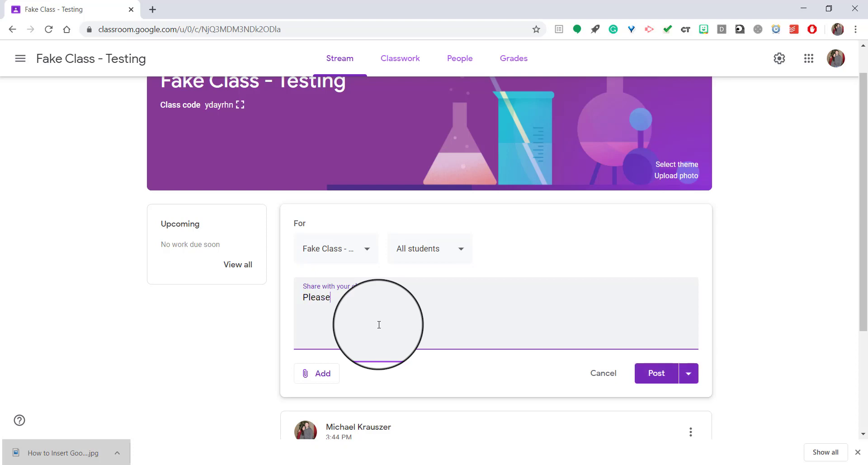
type(" view this video!")
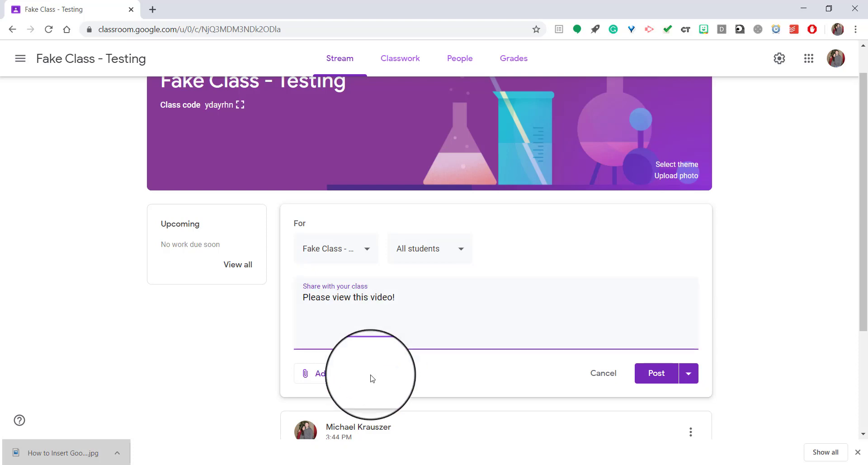
- Search YouTube for "grammar lesson", attach the "HAVE BEEN / HAS BEEN / HAD BEEN" video to the announcement, and post it
left_click(318, 378)
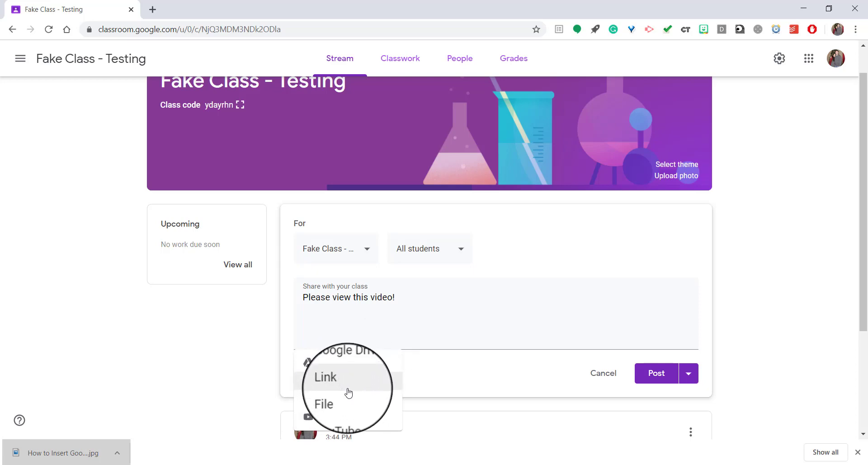
left_click(349, 419)
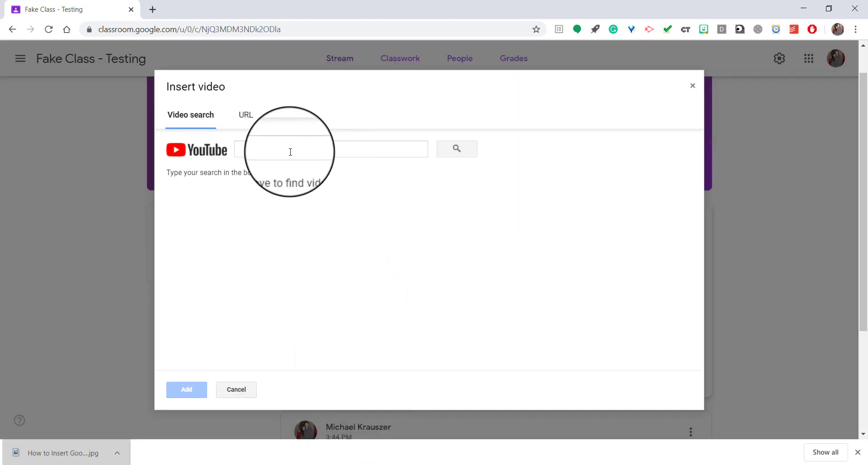
left_click(290, 151)
type("grammar lesson")
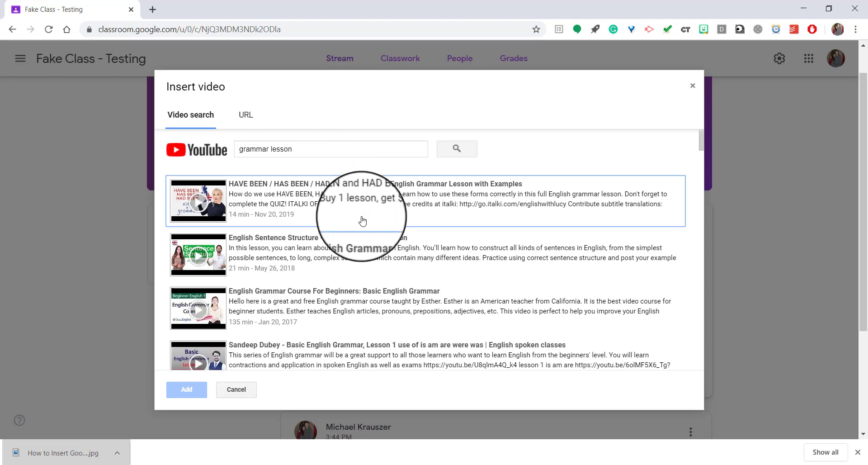
left_click(289, 201)
left_click(191, 385)
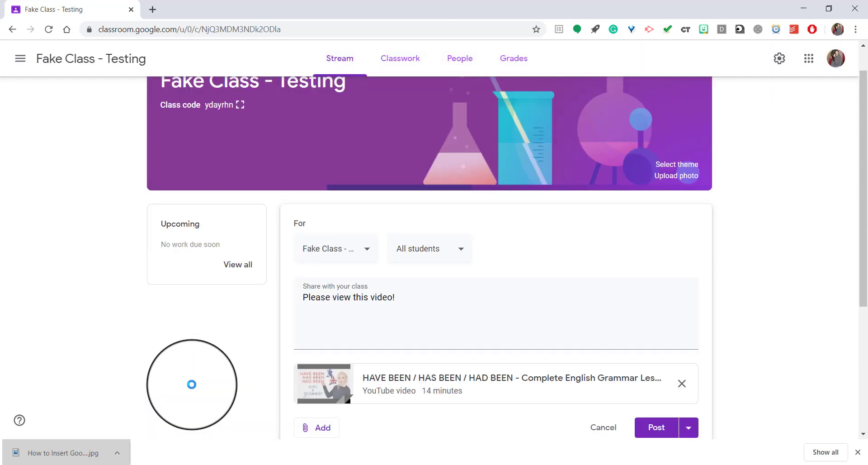
scroll(354, 306, "down", 1)
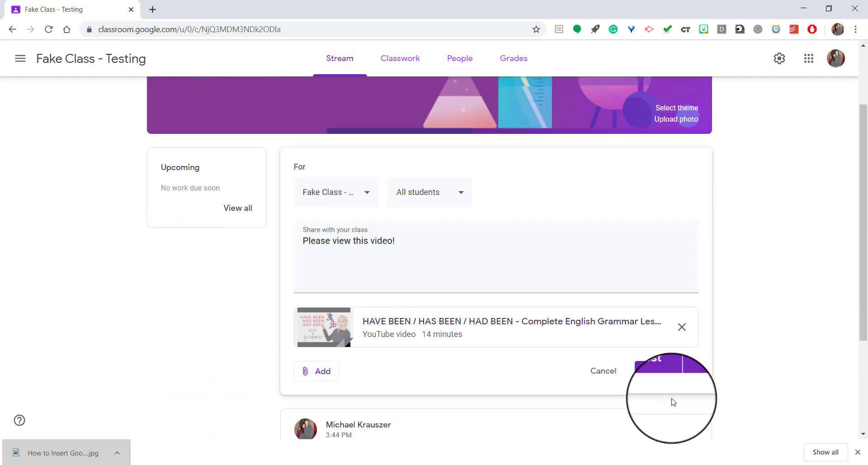
left_click(650, 373)
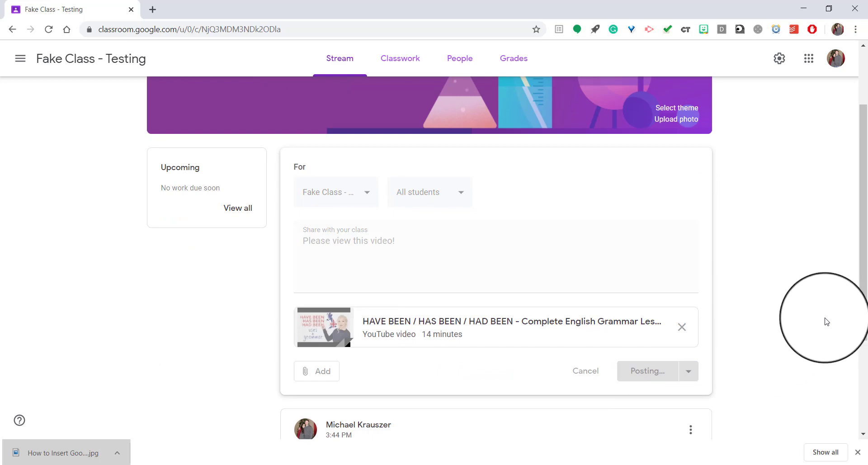
- Review the posted announcements in the class stream and open the class's Classwork page
scroll(787, 300, "down", 2)
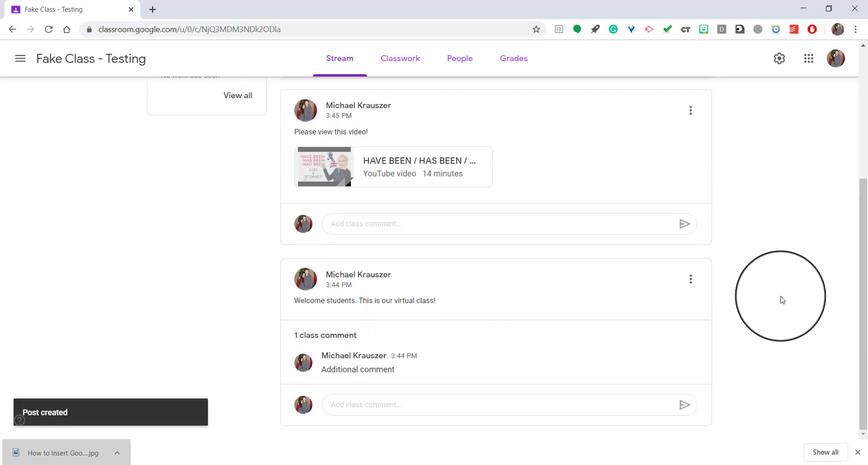
scroll(441, 275, "up", 2)
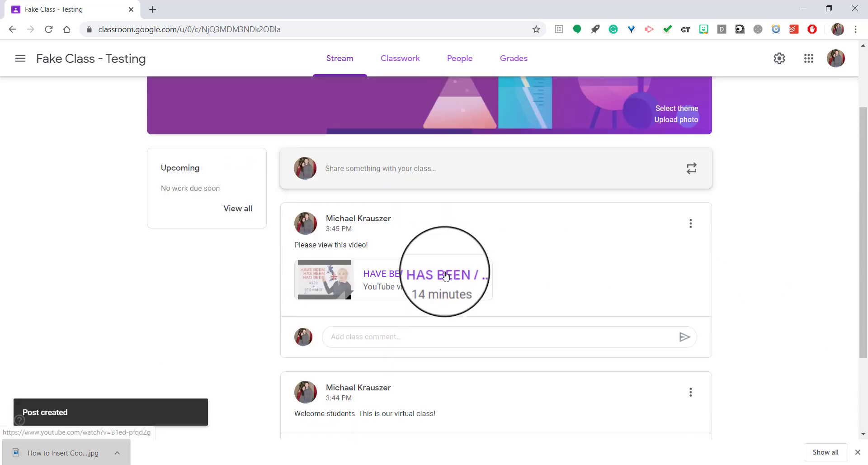
scroll(361, 292, "down", 2)
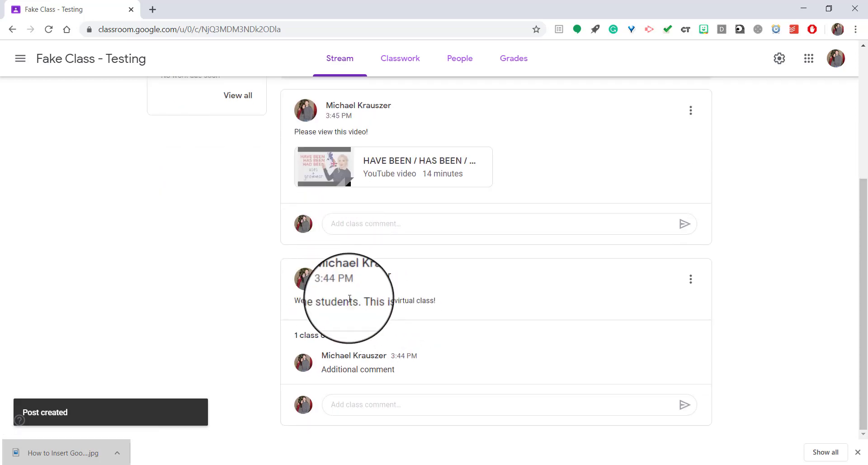
scroll(361, 296, "up", 3)
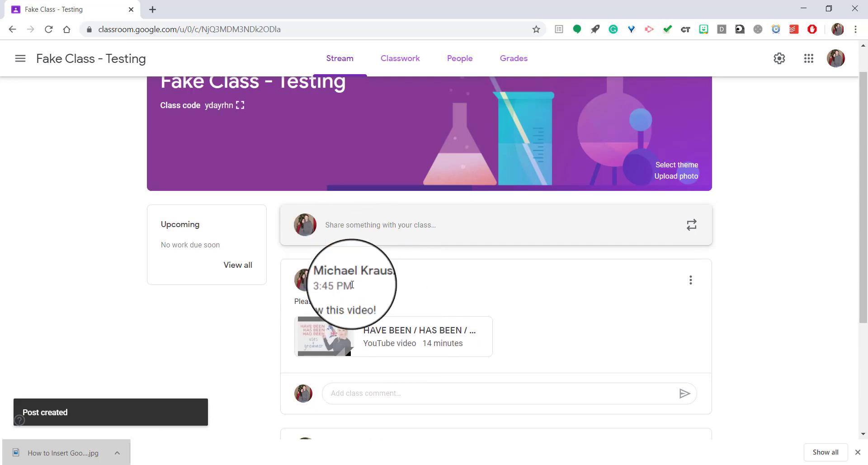
scroll(382, 278, "down", 2)
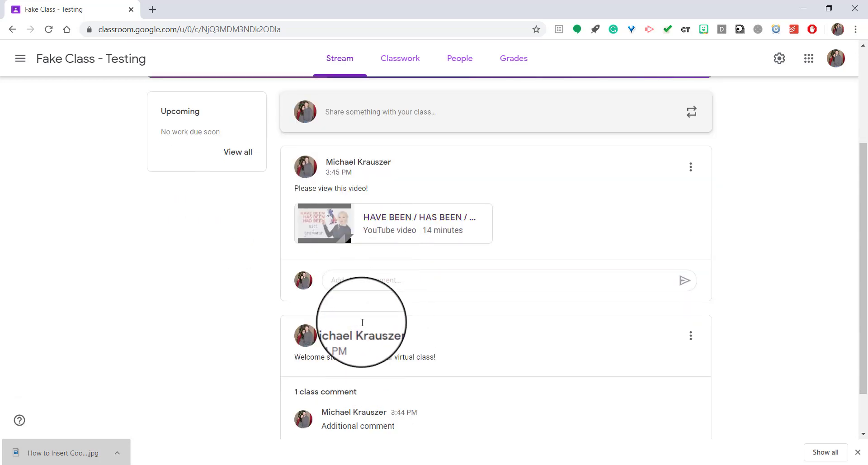
scroll(452, 344, "down", 1)
scroll(572, 345, "up", 2)
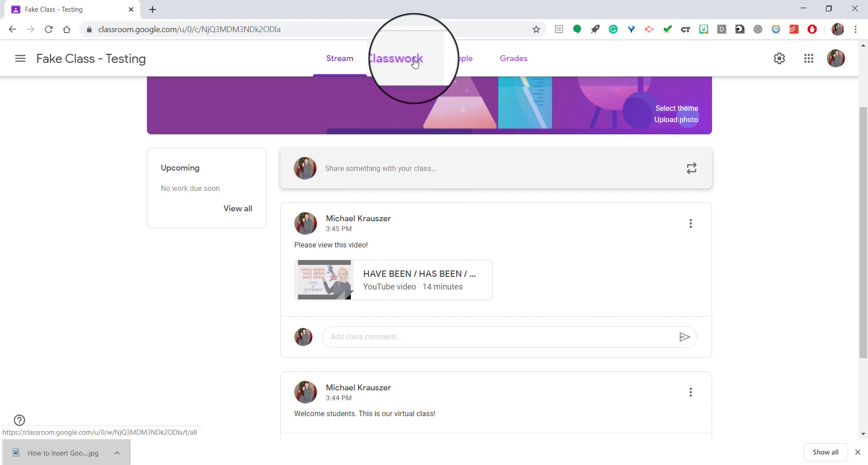
left_click(415, 58)
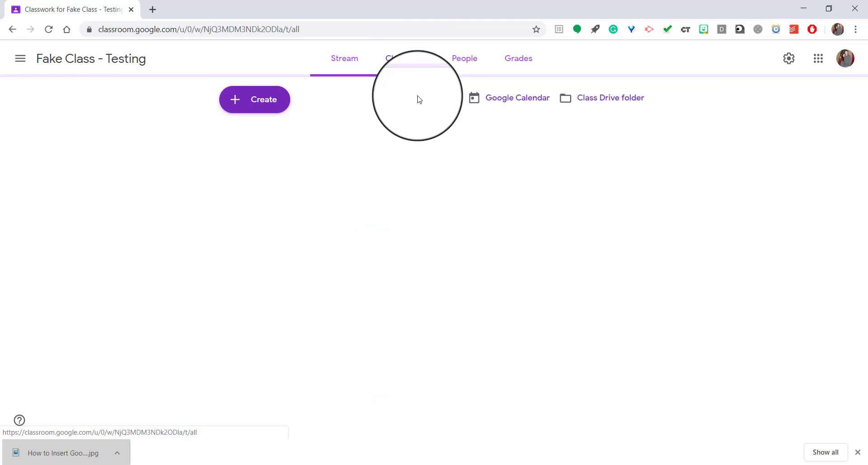
- Create a new assignment titled "Fake" for all students and assign it to the class
left_click(251, 97)
left_click(265, 135)
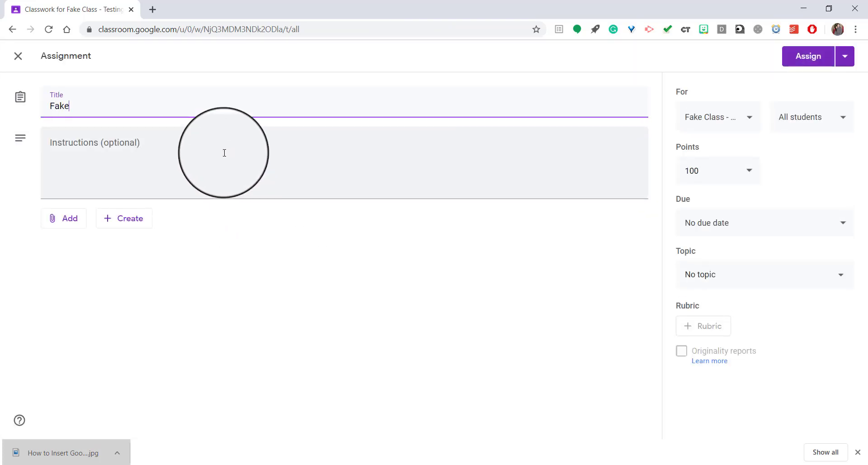
left_click(811, 59)
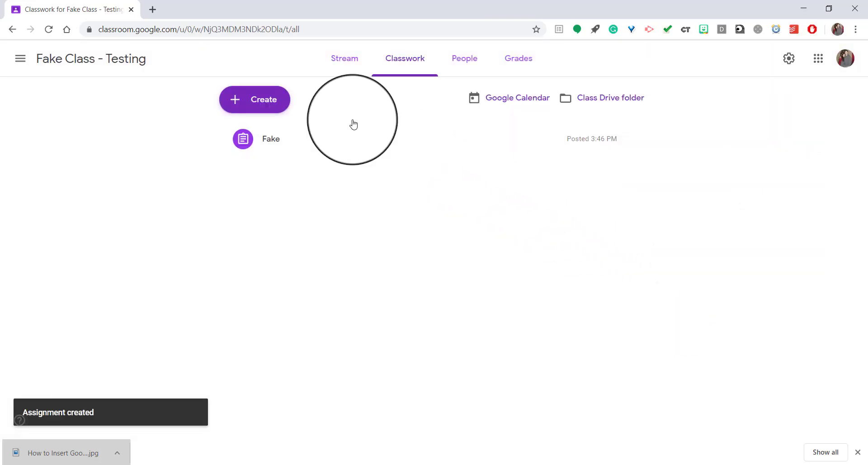
- Return to the class stream and move the "Please view this video!" announcement to the top of the posts
left_click(350, 63)
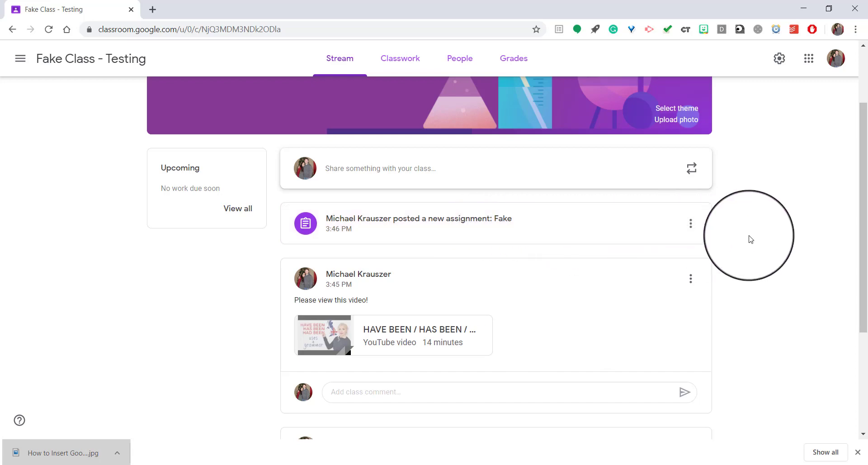
scroll(434, 217, "down", 4)
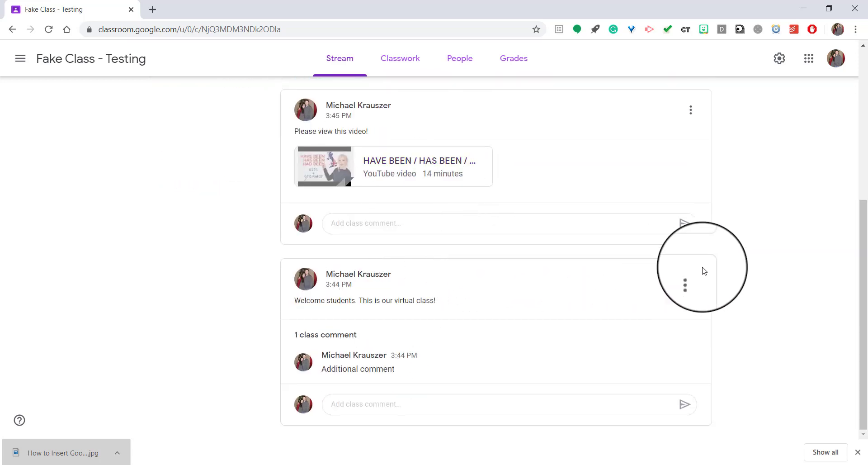
scroll(736, 266, "up", 3)
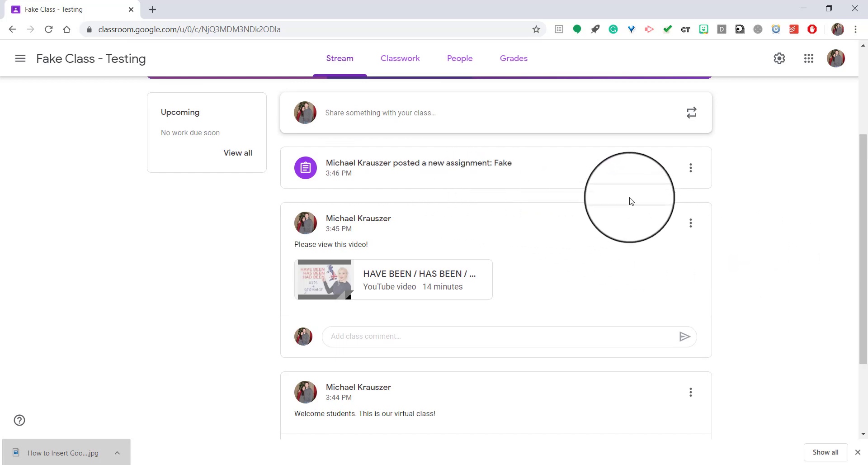
left_click_drag(863, 193, 862, 228)
scroll(427, 210, "down", 5)
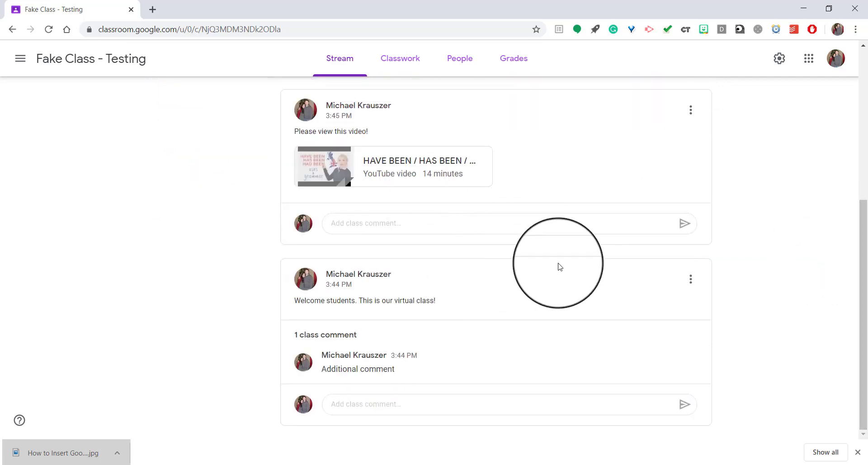
scroll(583, 280, "up", 3)
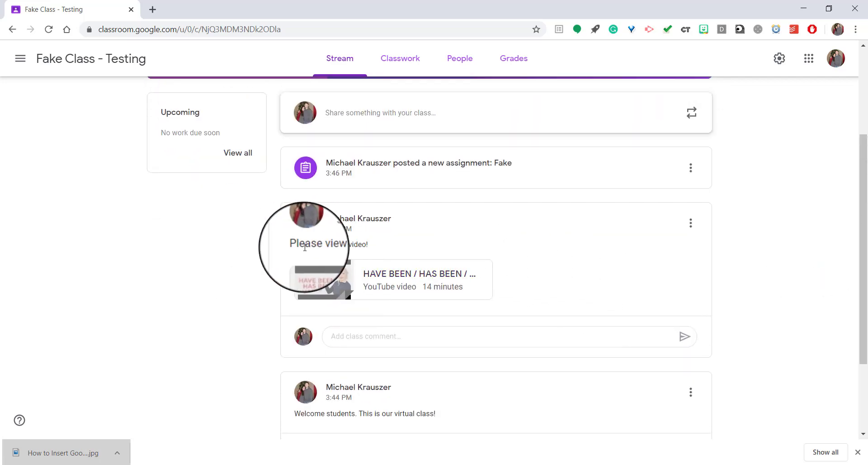
left_click_drag(293, 245, 378, 245)
left_click(378, 242)
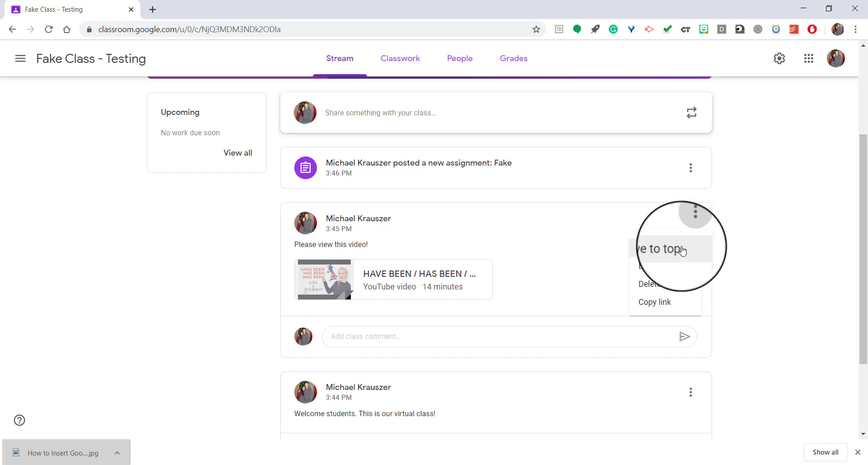
left_click(682, 250)
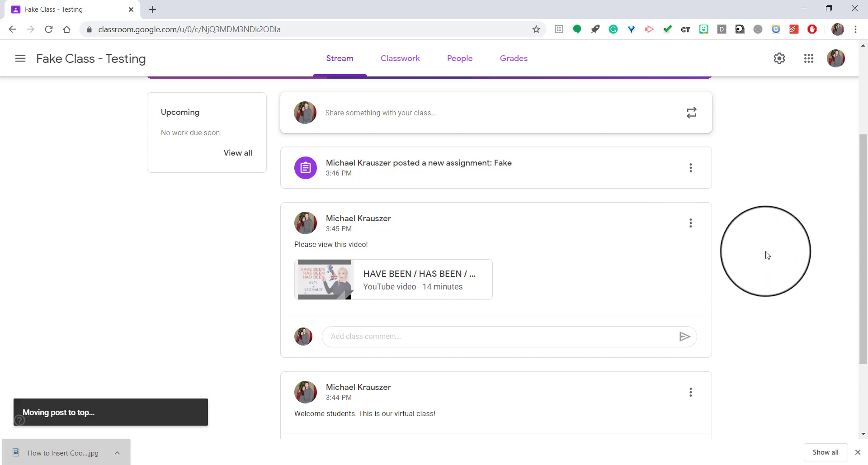
scroll(398, 324, "up", 3)
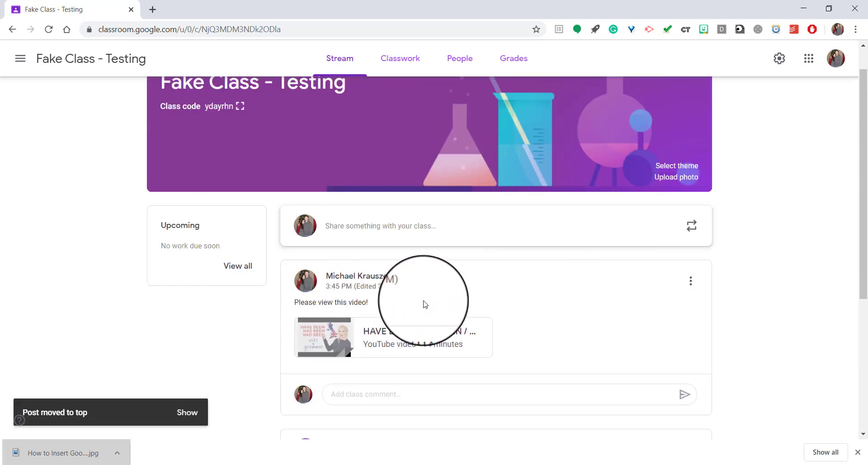
- Review the order of the announcements and the assignment notice in the class stream
scroll(425, 299, "down", 3)
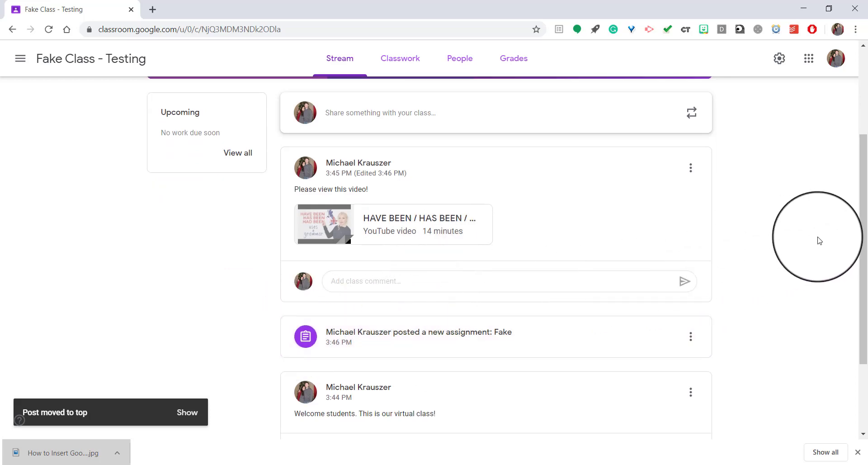
scroll(714, 246, "down", 3)
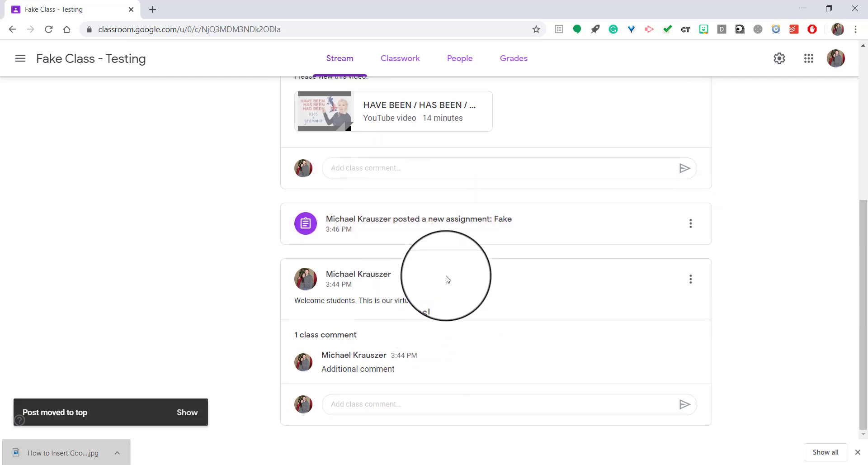
scroll(479, 280, "up", 5)
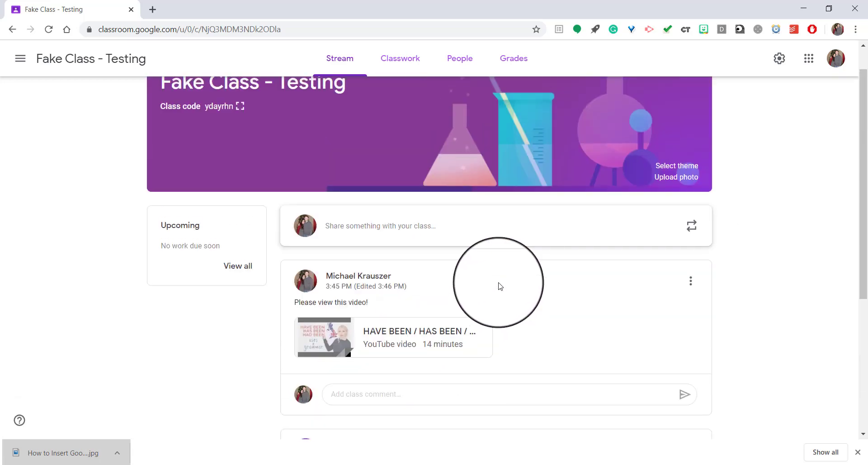
scroll(545, 291, "down", 3)
scroll(444, 218, "down", 2)
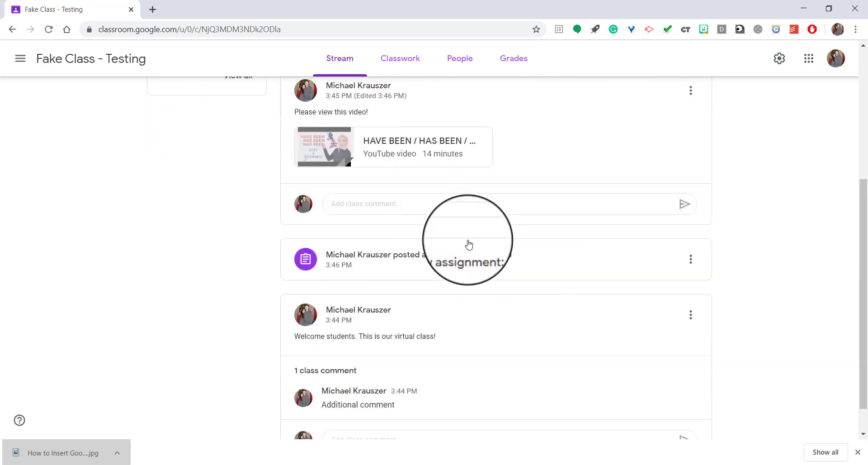
scroll(468, 244, "down", 1)
scroll(497, 311, "up", 4)
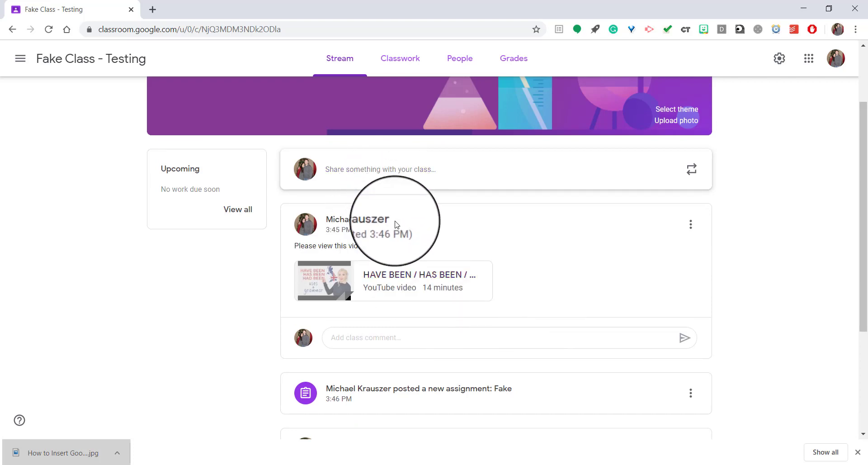
- Draft the announcement "ssfdfsfgdf" for all students, examine its scheduling options, and discard the draft
left_click(371, 175)
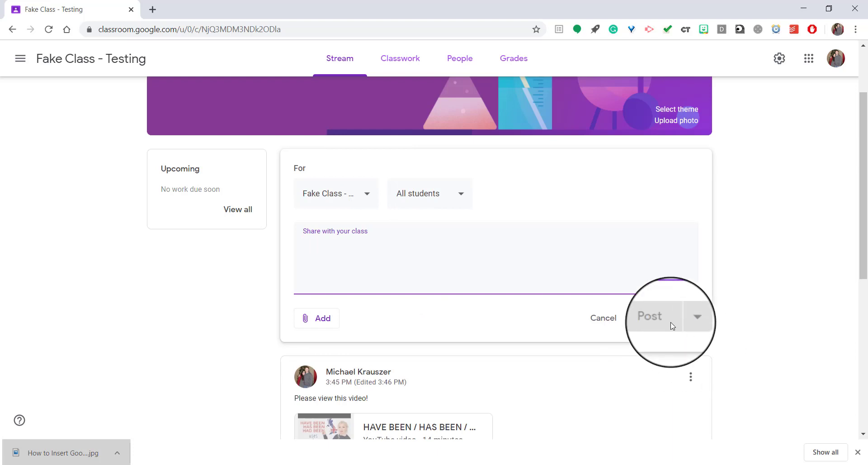
type("ssfdfsfgdf")
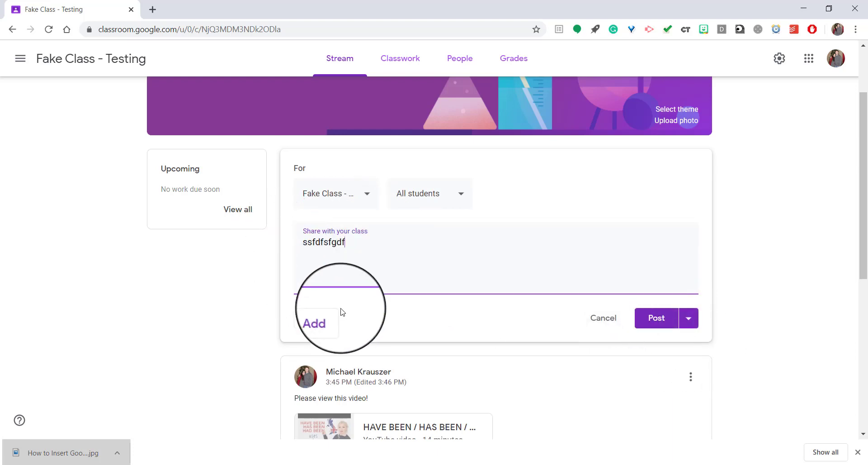
left_click(332, 319)
left_click(438, 320)
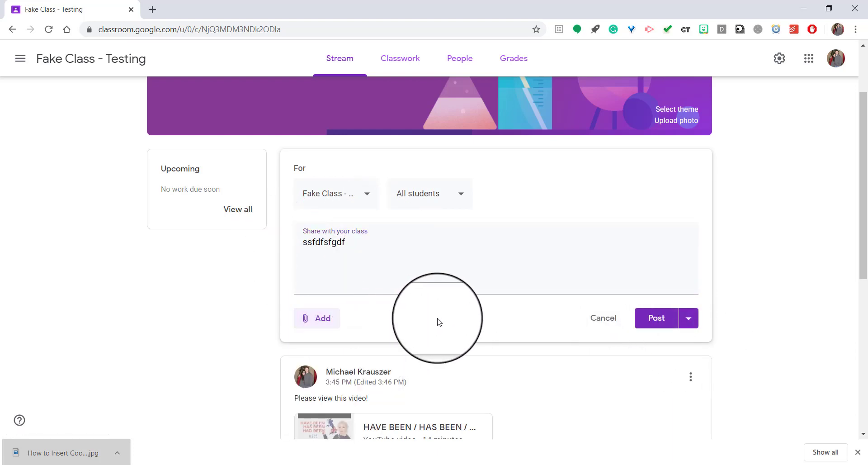
left_click(688, 318)
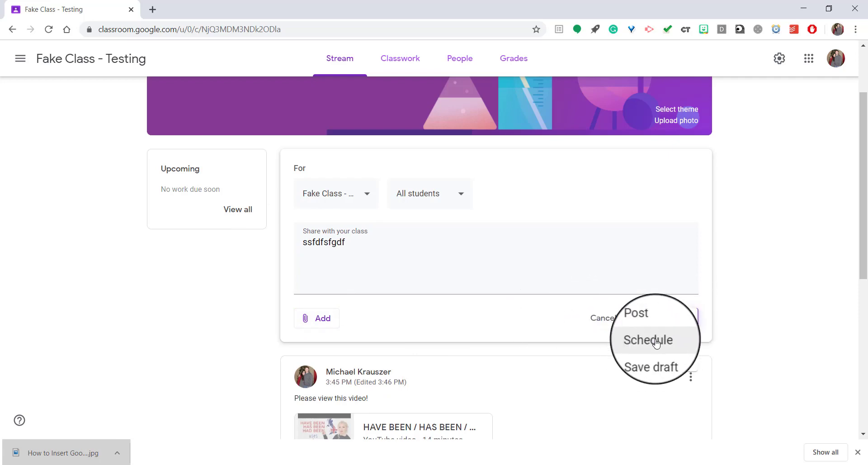
left_click(656, 342)
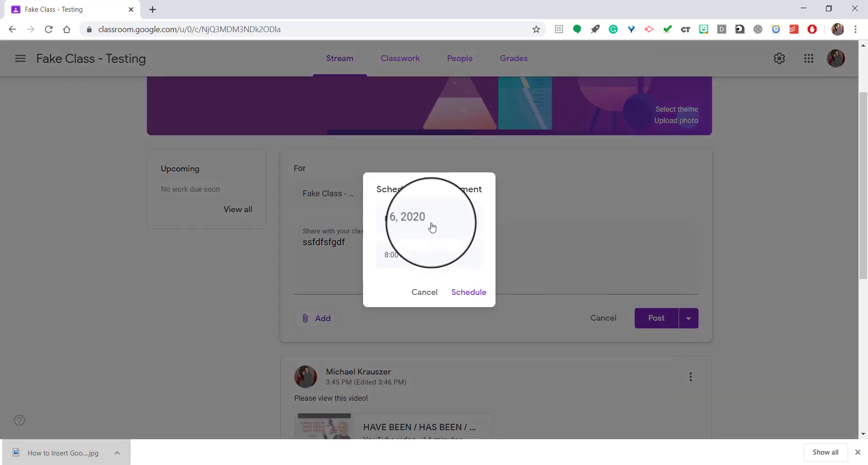
left_click(423, 291)
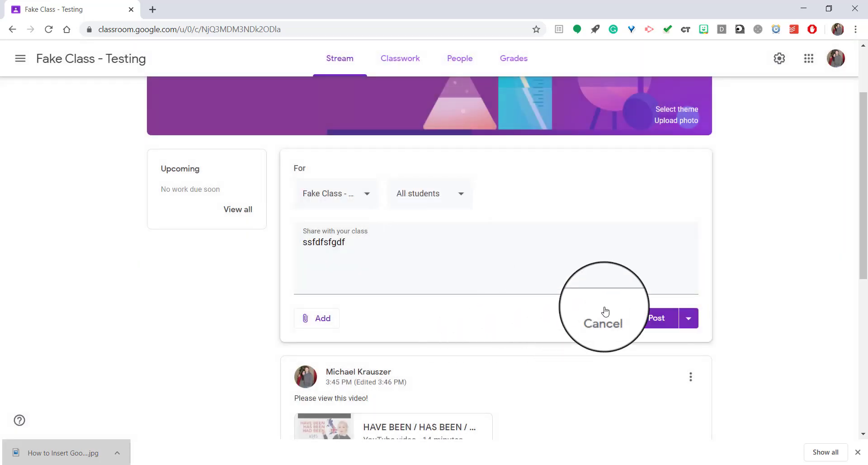
left_click(609, 320)
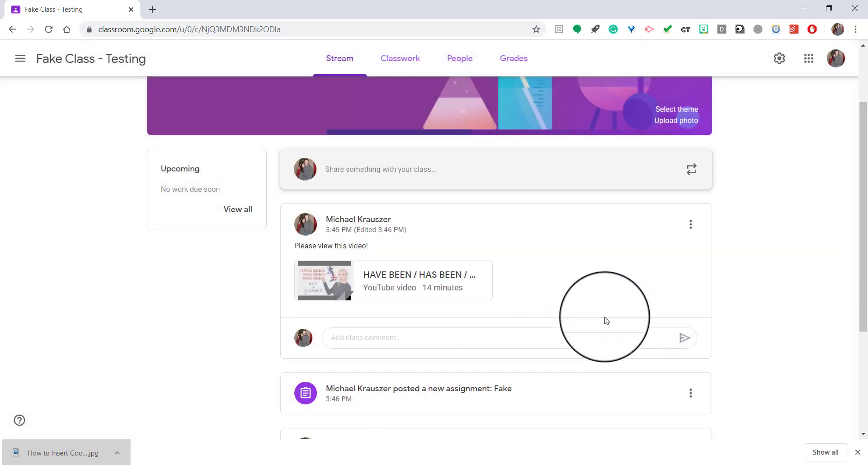